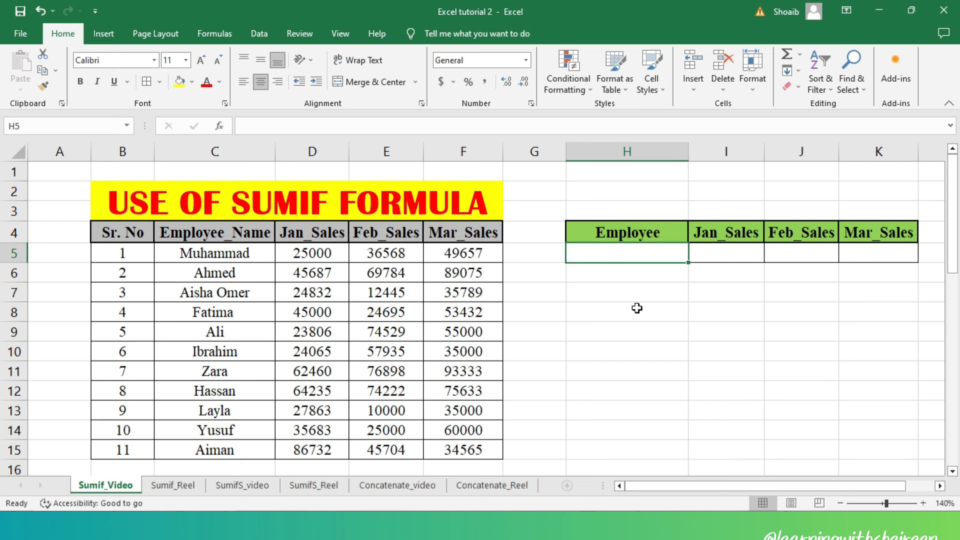
# Enter =SUMIF(C5:C15,H5,D5:D15) in cell I5 to total January sales for the employee named in H5
pyautogui.click(734, 260)
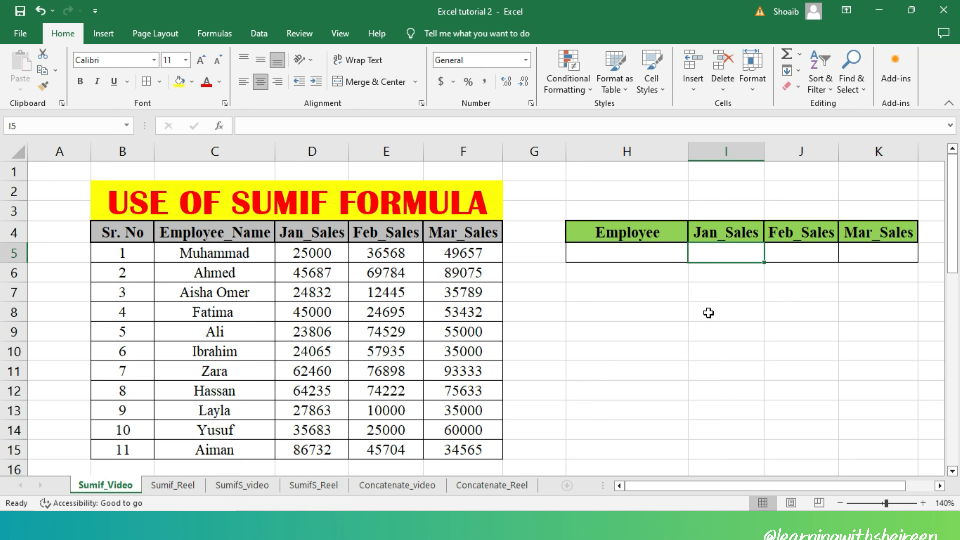
pyautogui.write('=sum')
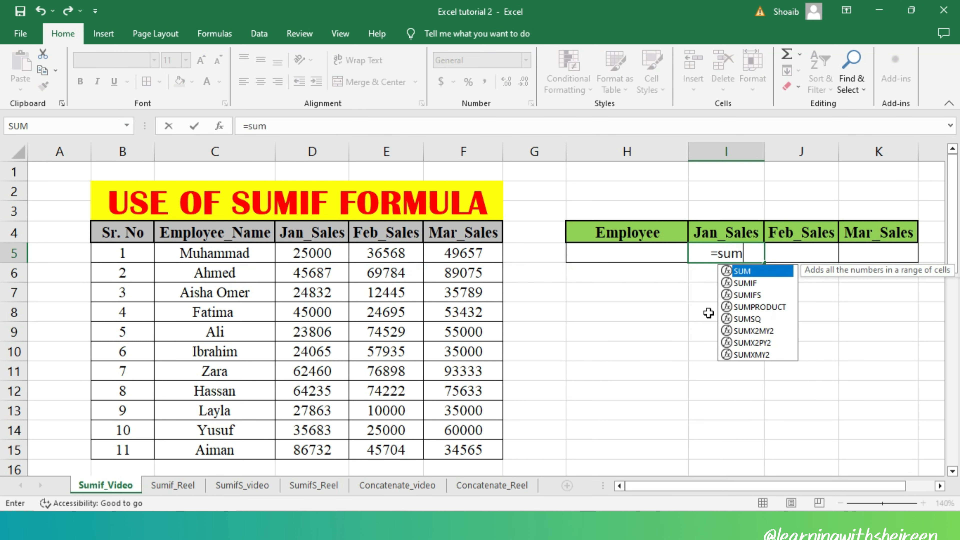
pyautogui.write('if(')
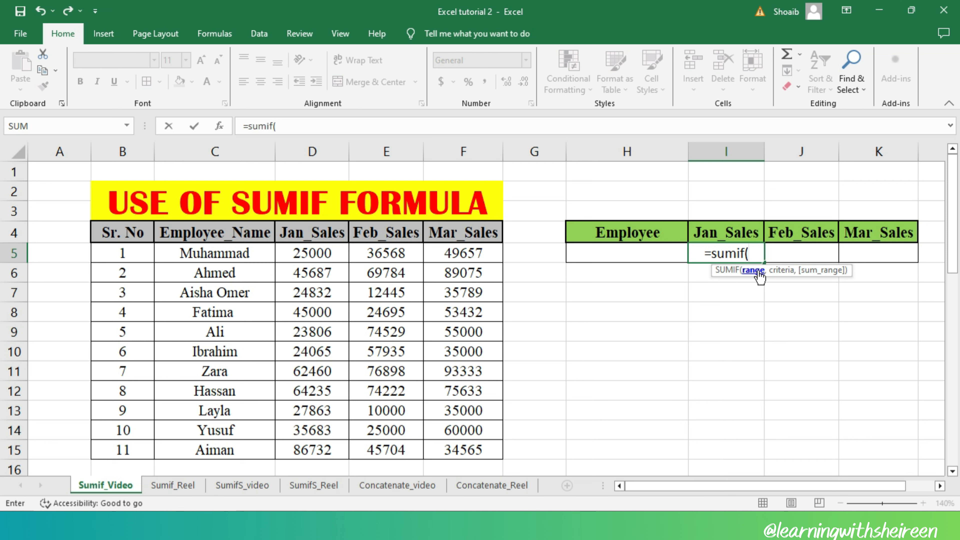
pyautogui.moveTo(261, 253); pyautogui.dragTo(252, 450)
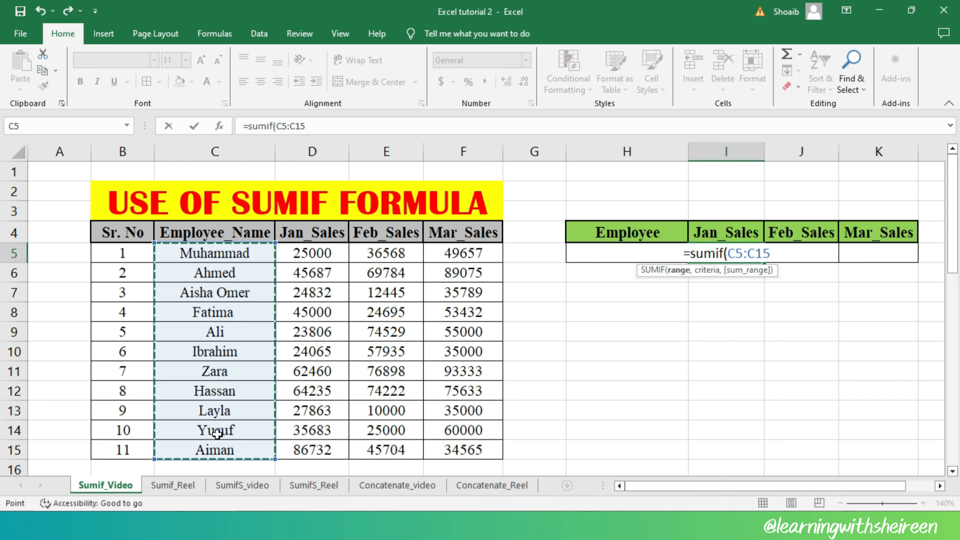
pyautogui.write(',')
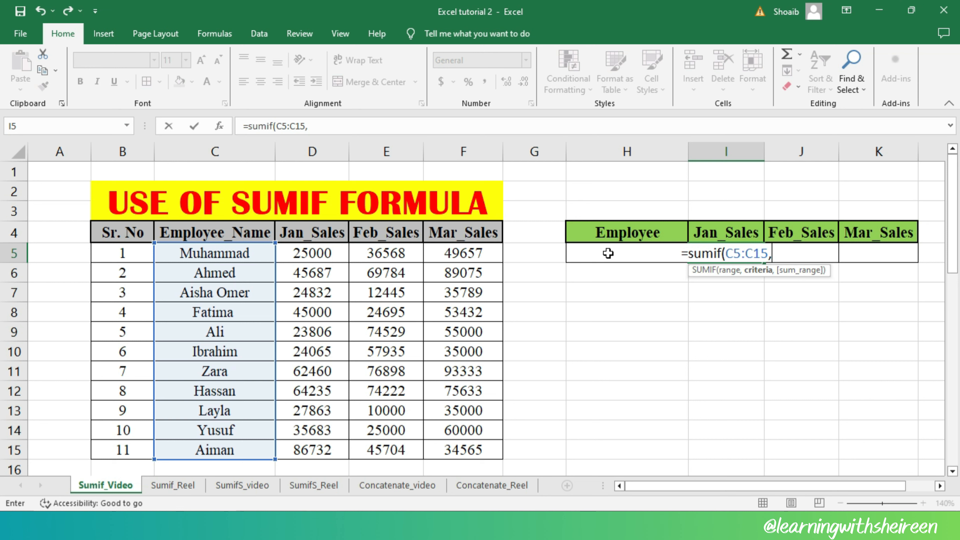
pyautogui.click(595, 258)
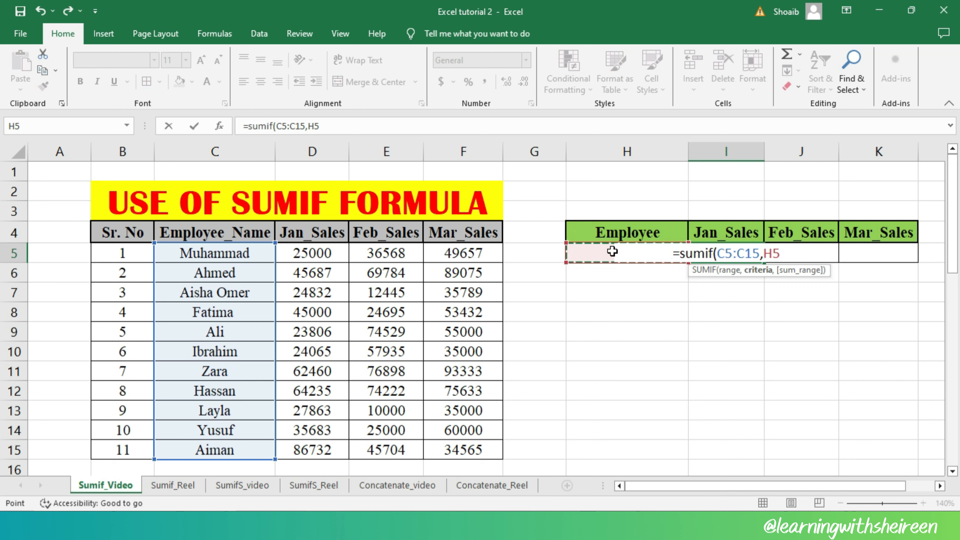
pyautogui.write(',')
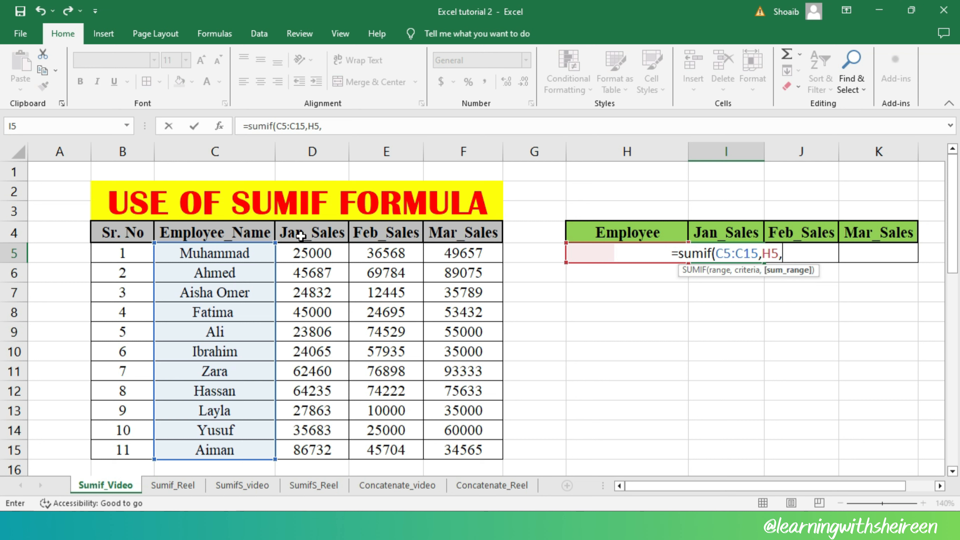
pyautogui.click(330, 253)
pyautogui.moveTo(330, 253); pyautogui.dragTo(332, 446)
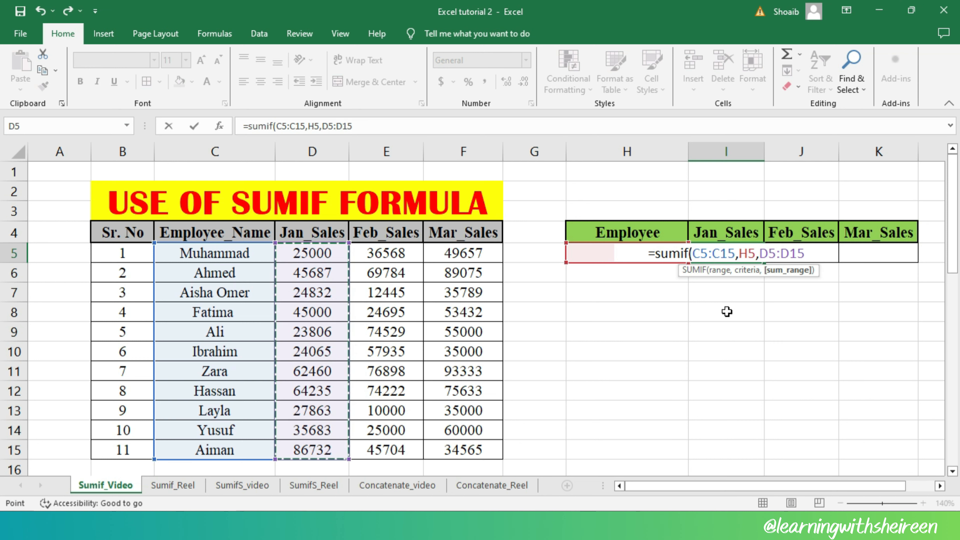
pyautogui.write(')')
pyautogui.hotkey('ctrl', 'Return')
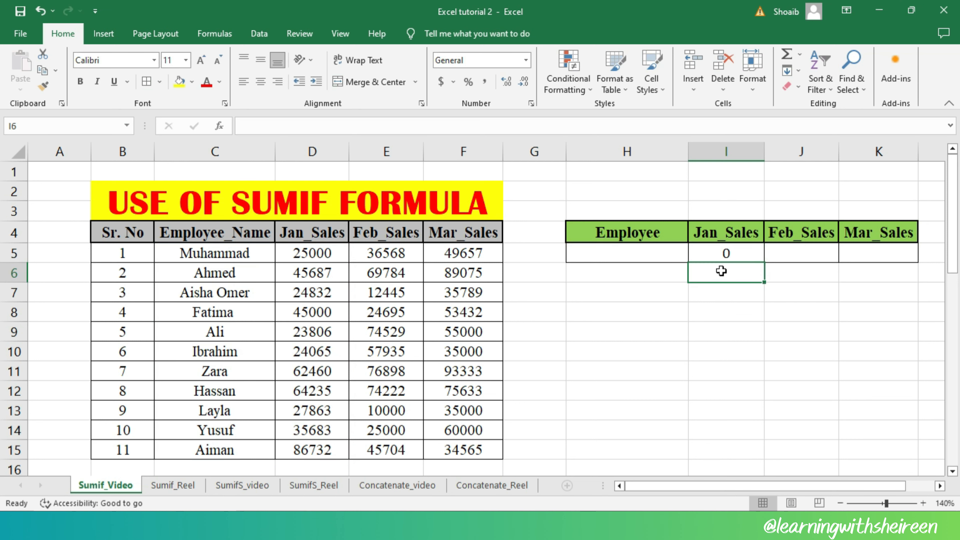
pyautogui.click(726, 255)
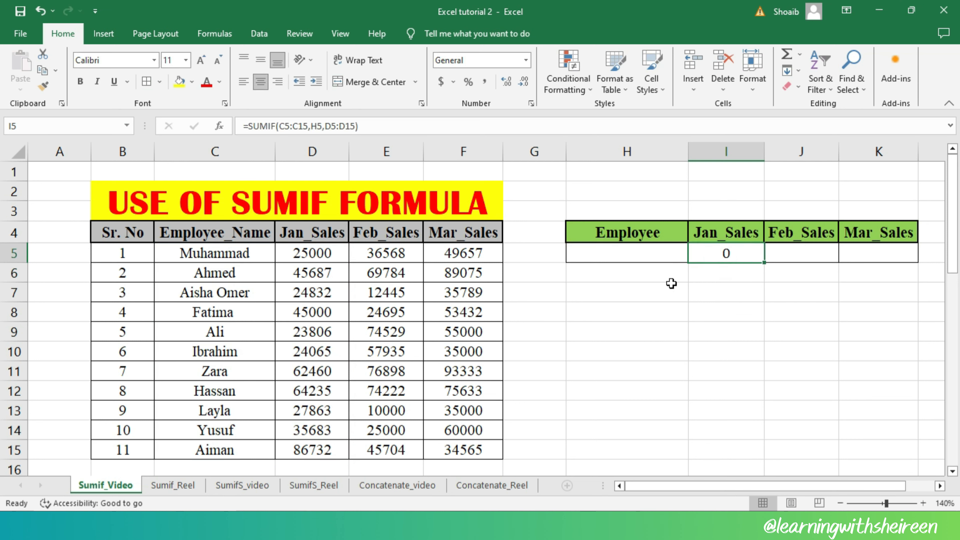
# Enter the name of the employee with Sr. No 7 in H5 and compare the January result with source cells C11:D11
pyautogui.click(633, 257)
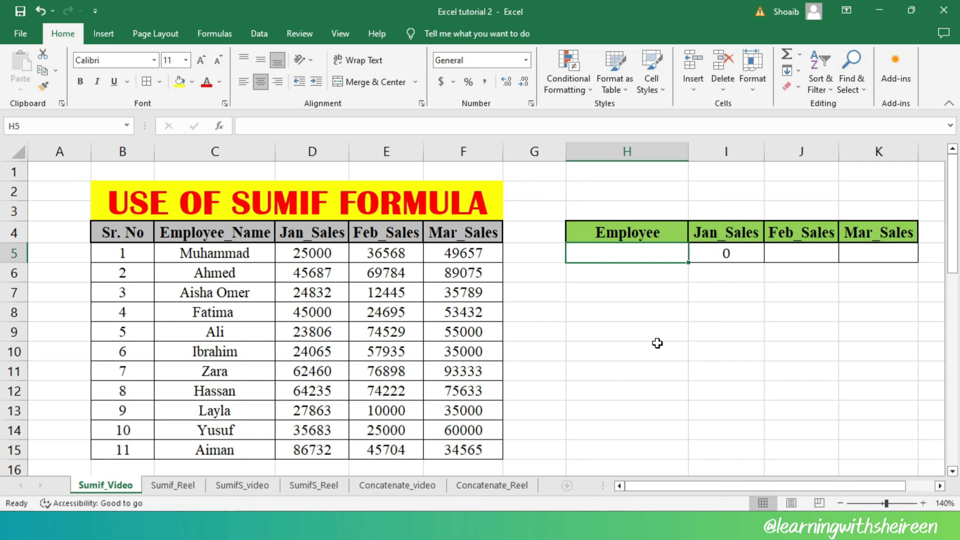
pyautogui.write('Zara')
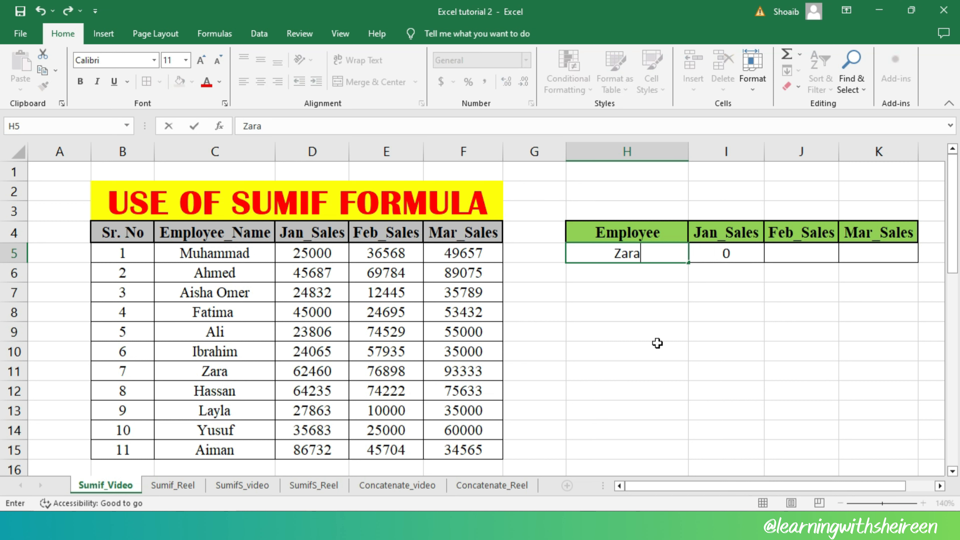
pyautogui.press('Return')
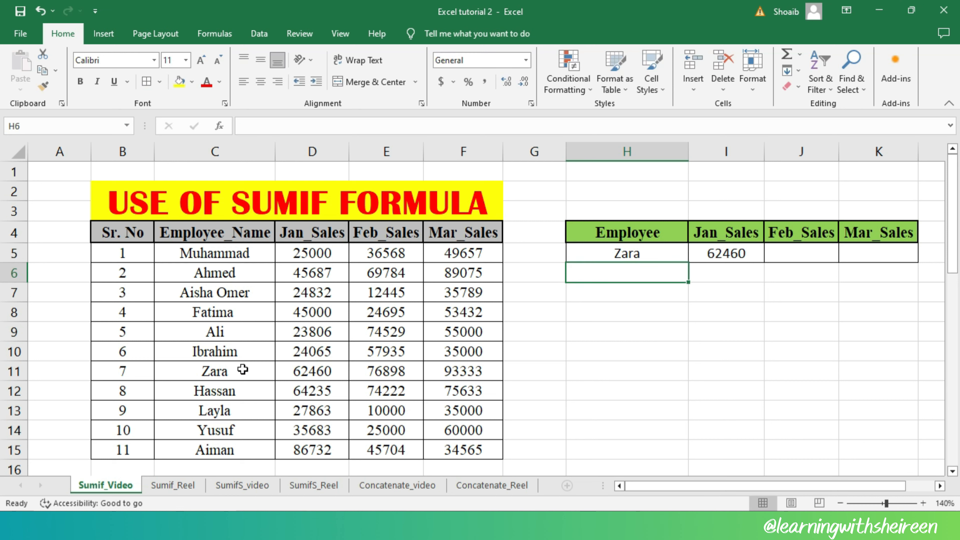
pyautogui.moveTo(253, 372); pyautogui.dragTo(308, 374)
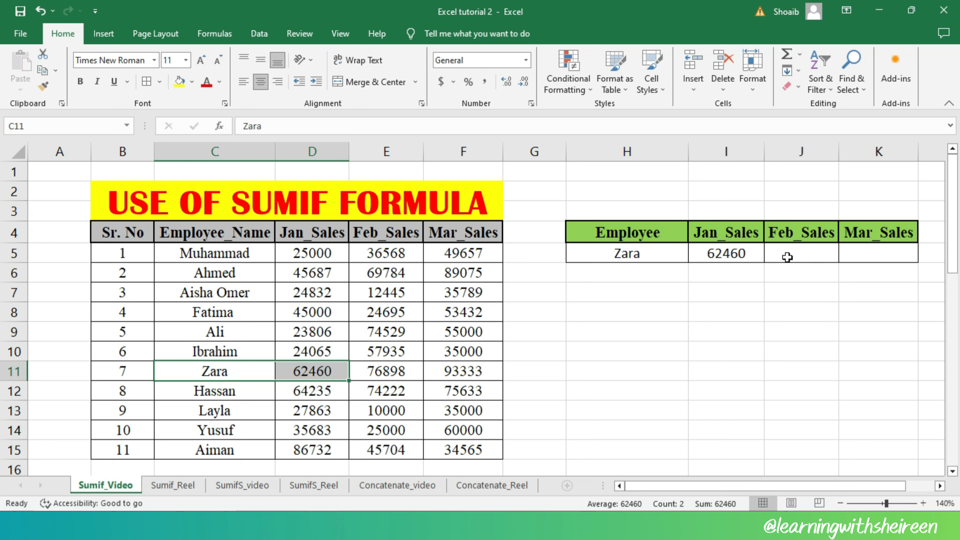
# Fill the SUMIF formula from I5 across the Feb_Sales and Mar_Sales cells J5:K5
pyautogui.click(759, 260)
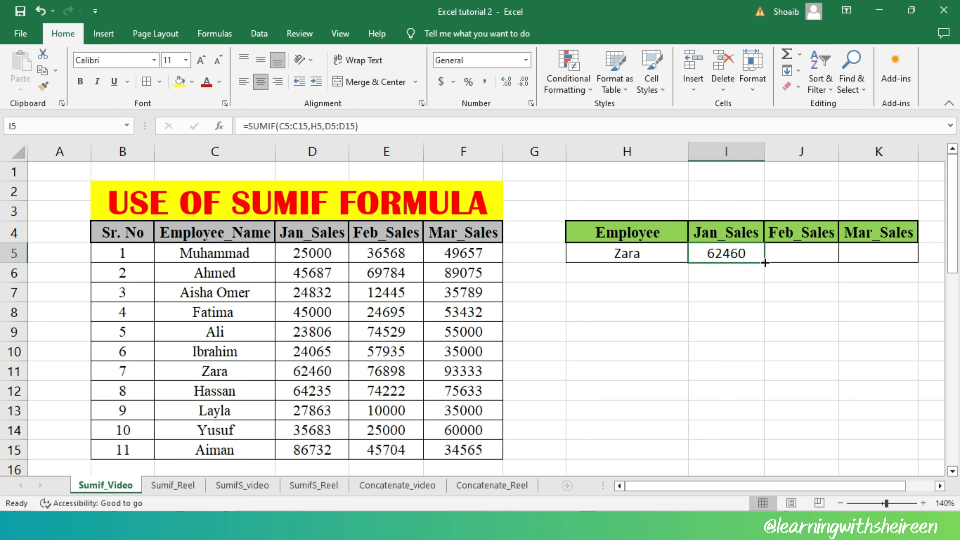
pyautogui.moveTo(765, 263); pyautogui.dragTo(881, 263)
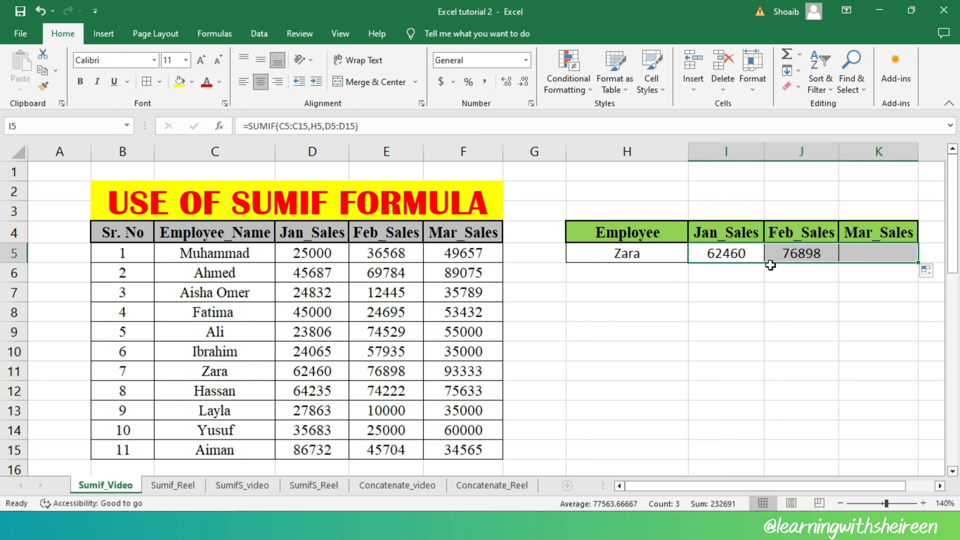
pyautogui.click(771, 312)
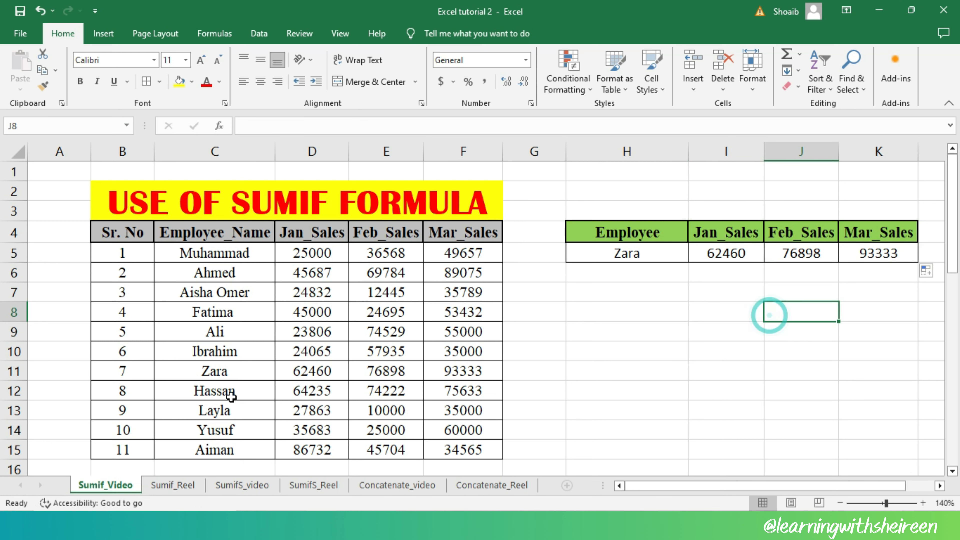
# Highlight the matching employee's source record in C11:F11 with a yellow fill
pyautogui.click(268, 372)
pyautogui.moveTo(268, 372); pyautogui.dragTo(461, 370)
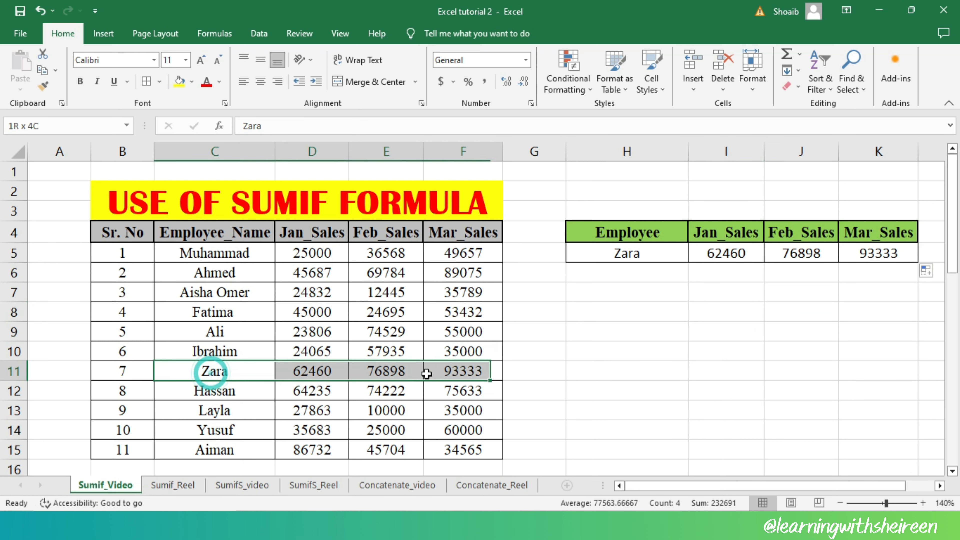
pyautogui.click(178, 81)
pyautogui.click(595, 354)
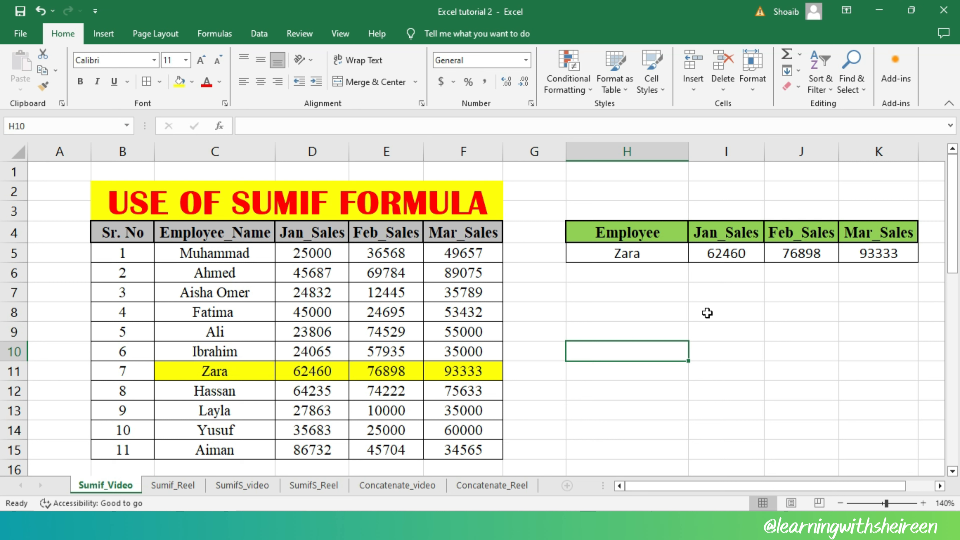
# Replace the employee name in H5 with the name of the employee with Sr. No 11
pyautogui.click(647, 251)
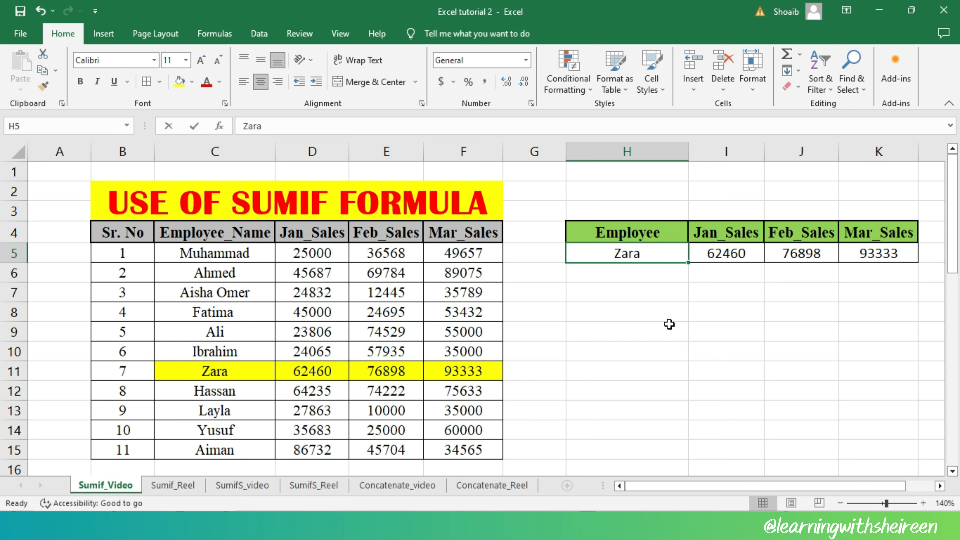
pyautogui.press('BackSpace')
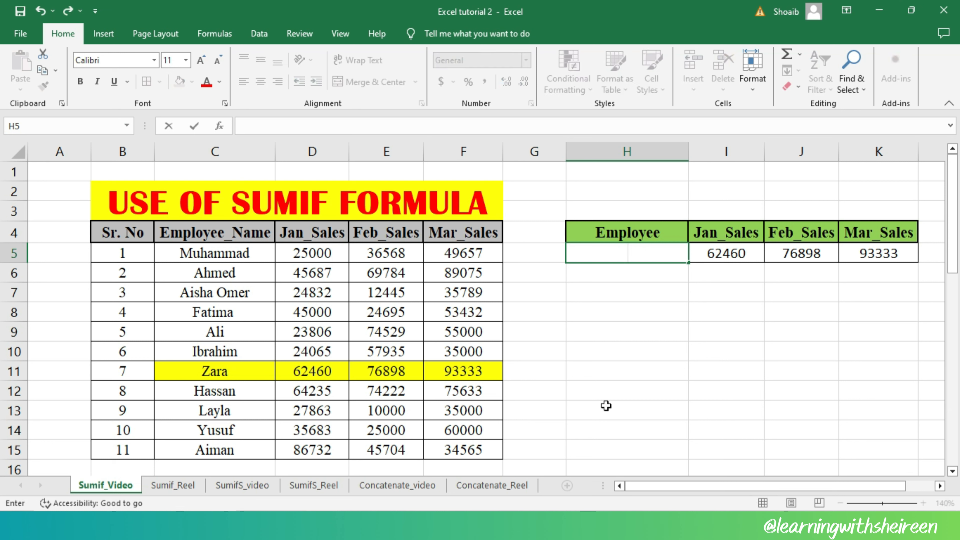
pyautogui.write('aiman')
pyautogui.hotkey('ctrl', 'Return')
pyautogui.press('Return')
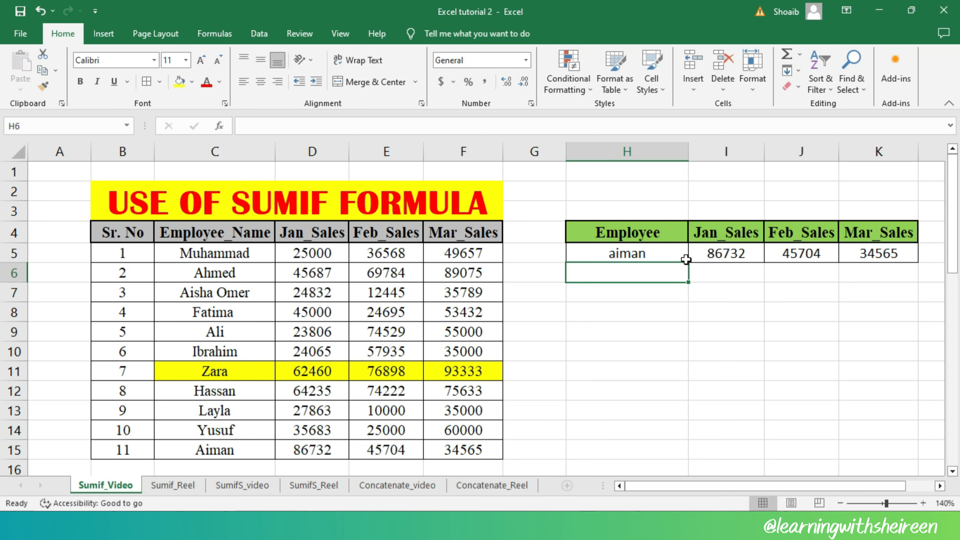
# Highlight the source record in C15:F15 with a yellow fill and select the SUMIF formula cell I5
pyautogui.moveTo(188, 453); pyautogui.dragTo(472, 452)
pyautogui.click(185, 85)
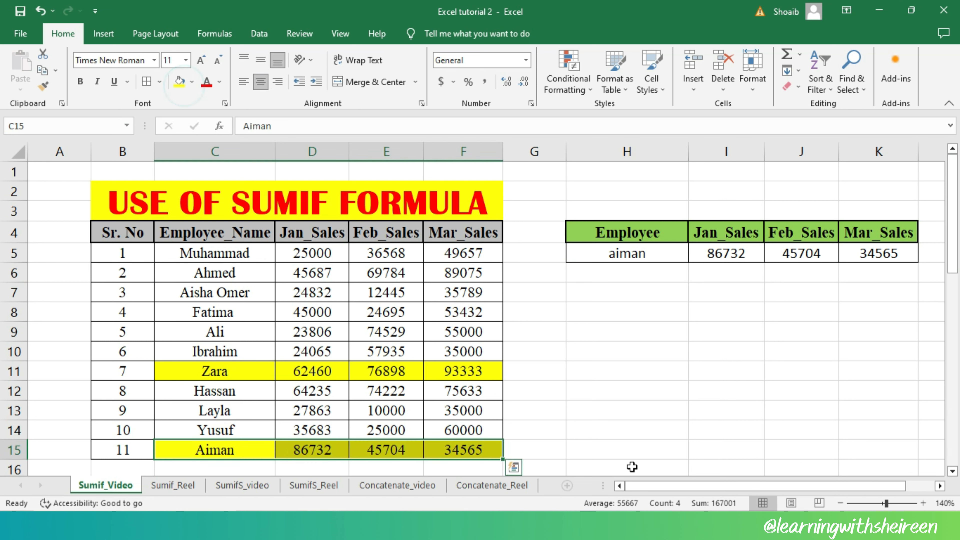
pyautogui.click(760, 253)
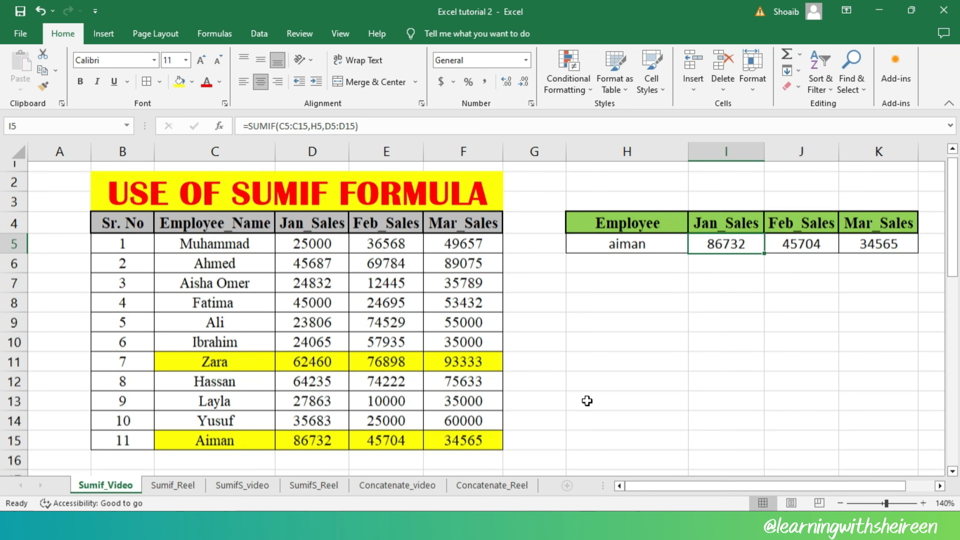
# Begin a SUMIF formula in the Total cell I30 beside the item price and delivery table
pyautogui.scroll(-7, 587, 400)
pyautogui.scroll(-2, 582, 401)
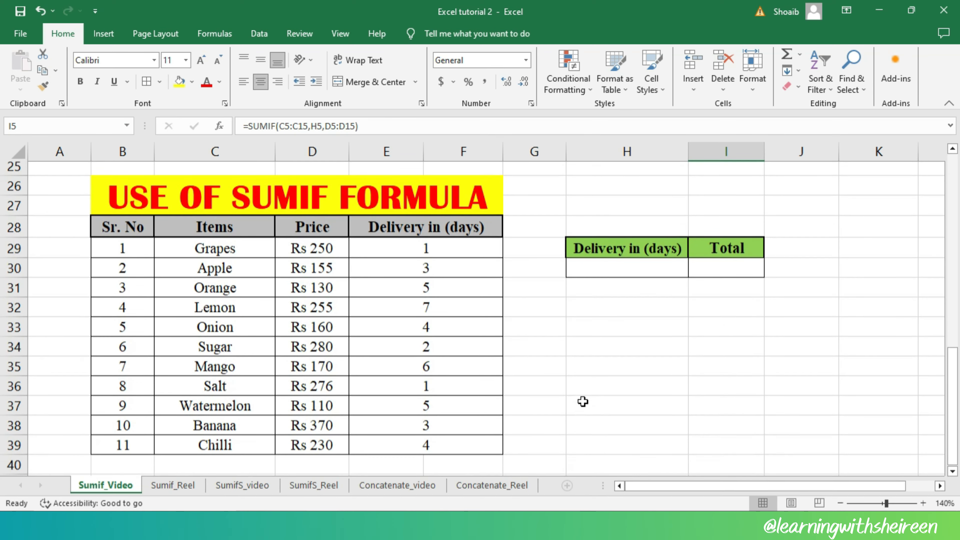
pyautogui.scroll(1, 542, 393)
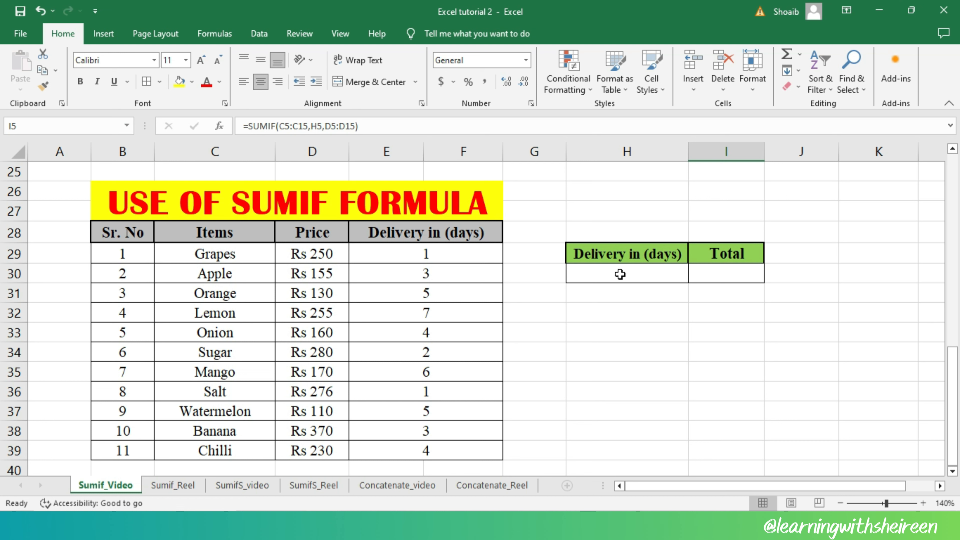
pyautogui.click(737, 282)
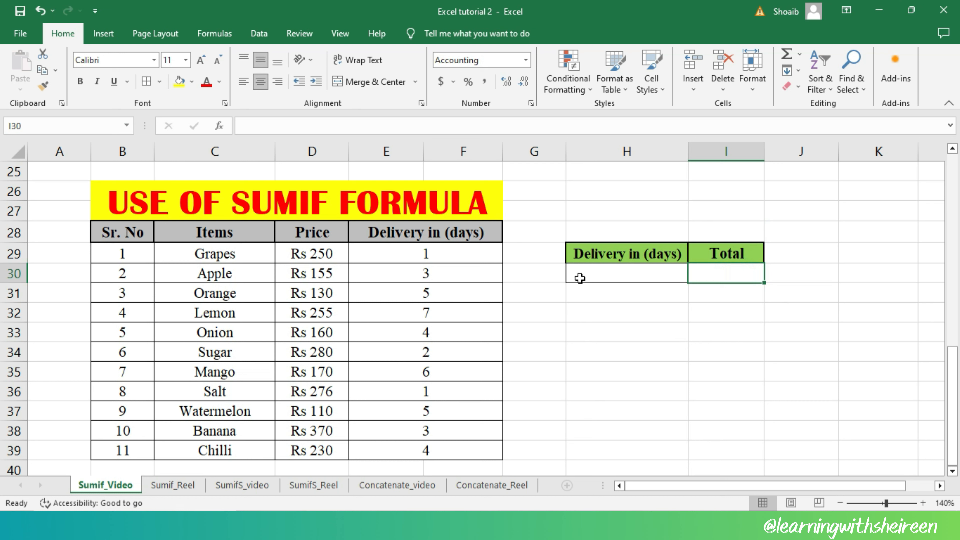
pyautogui.click(623, 278)
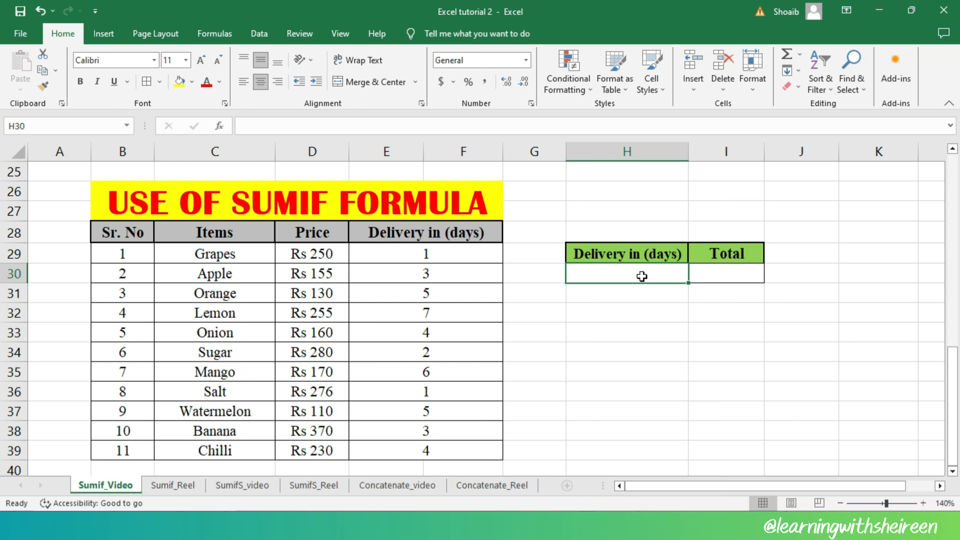
pyautogui.click(730, 276)
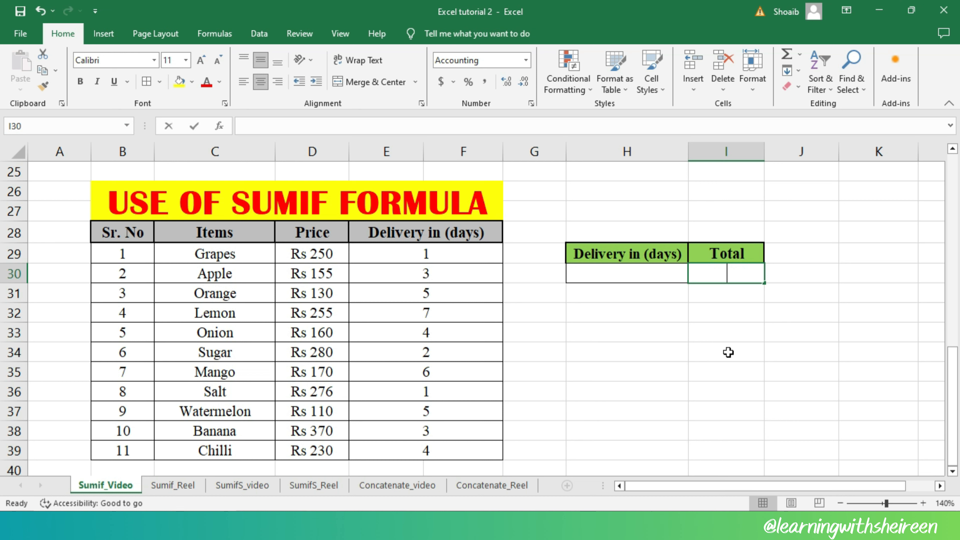
pyautogui.write('=sum')
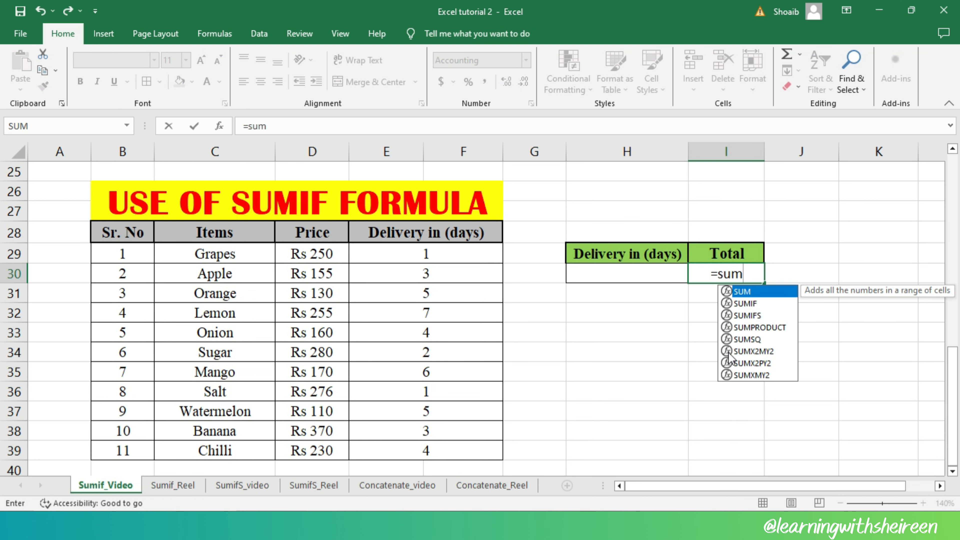
pyautogui.write('if(')
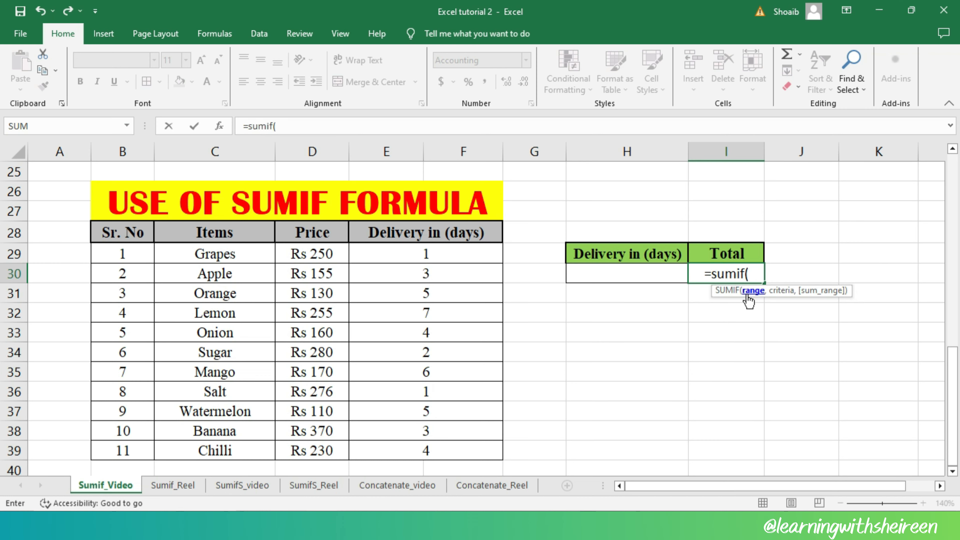
# Supply the Delivery in (days) cells E29:F39 as the criteria range of the SUMIF formula in I30
pyautogui.scroll(5, 569, 307)
pyautogui.scroll(3, 568, 308)
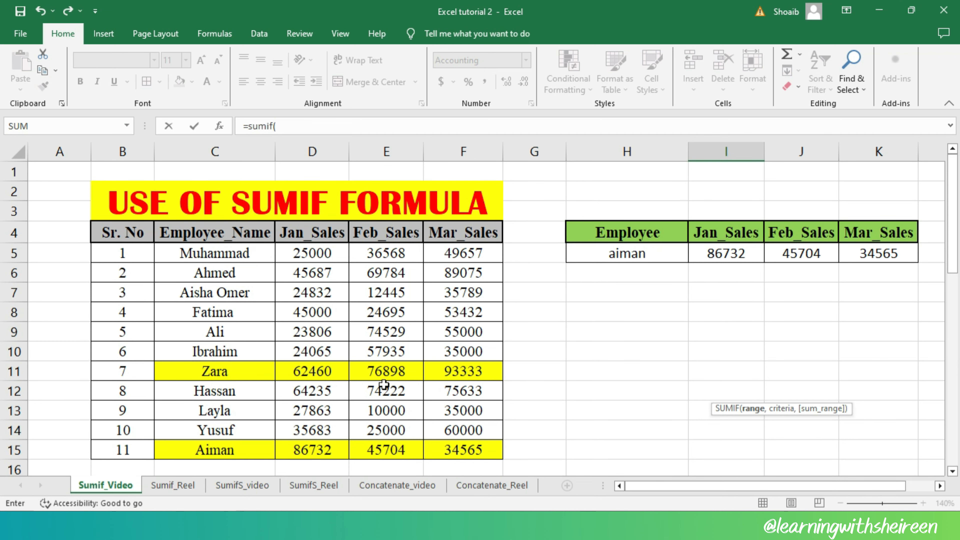
pyautogui.scroll(-9, 381, 389)
pyautogui.scroll(2, 392, 340)
pyautogui.scroll(-1, 394, 369)
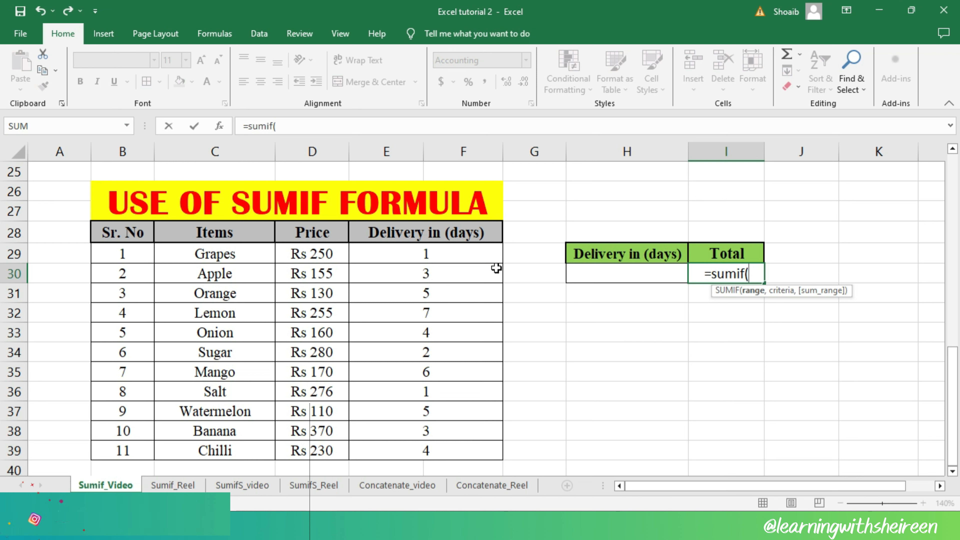
pyautogui.moveTo(475, 255); pyautogui.dragTo(484, 450)
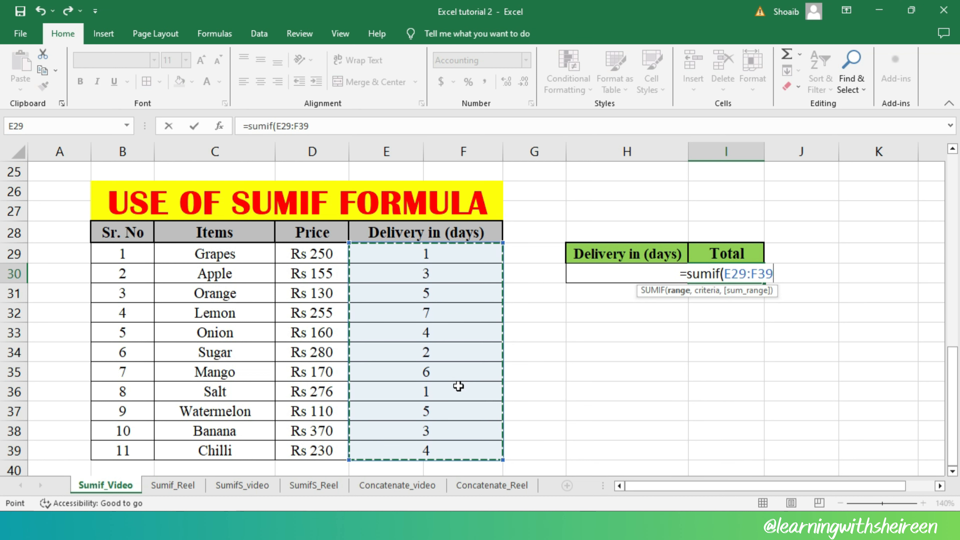
pyautogui.write(',')
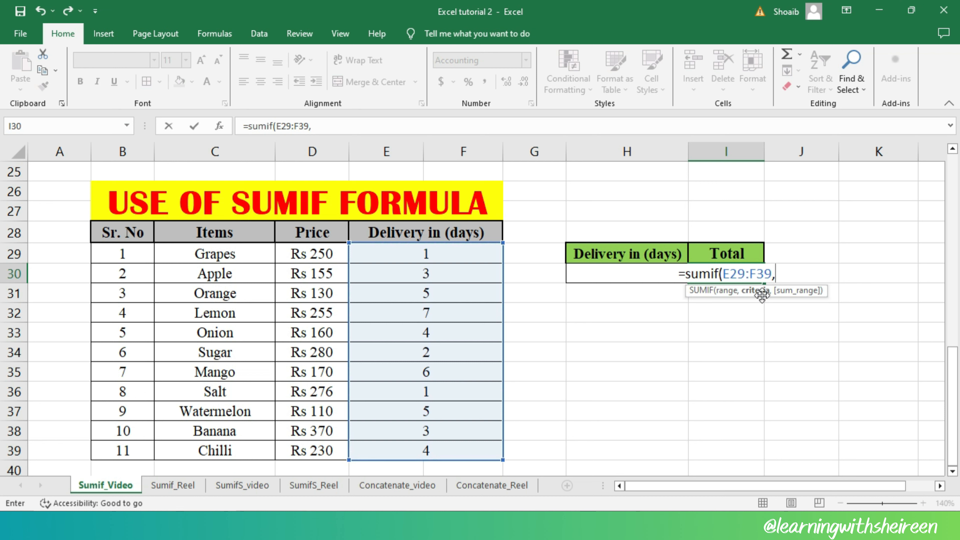
# Complete the I30 SUMIF formula with H30 as the criterion and the prices D29:D39 as the sum range
pyautogui.click(591, 277)
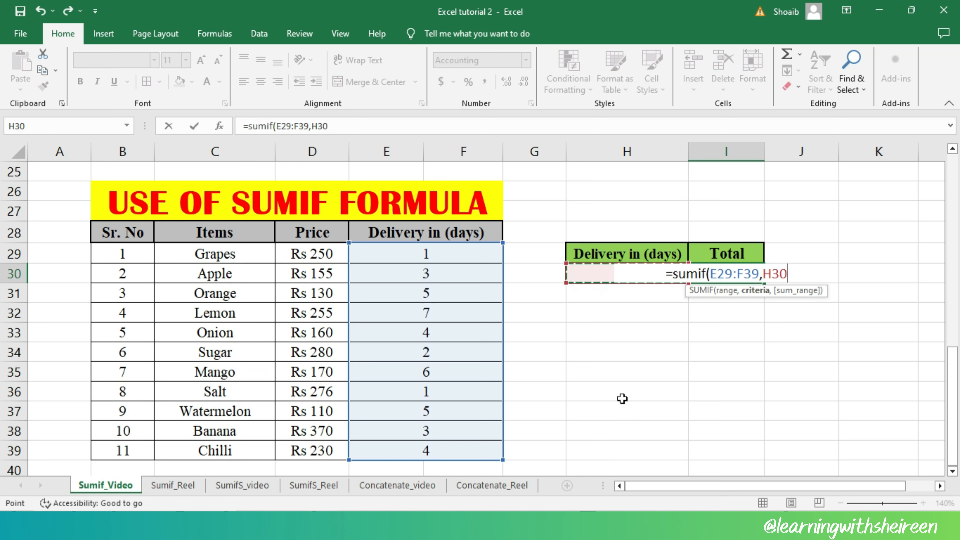
pyautogui.write(',')
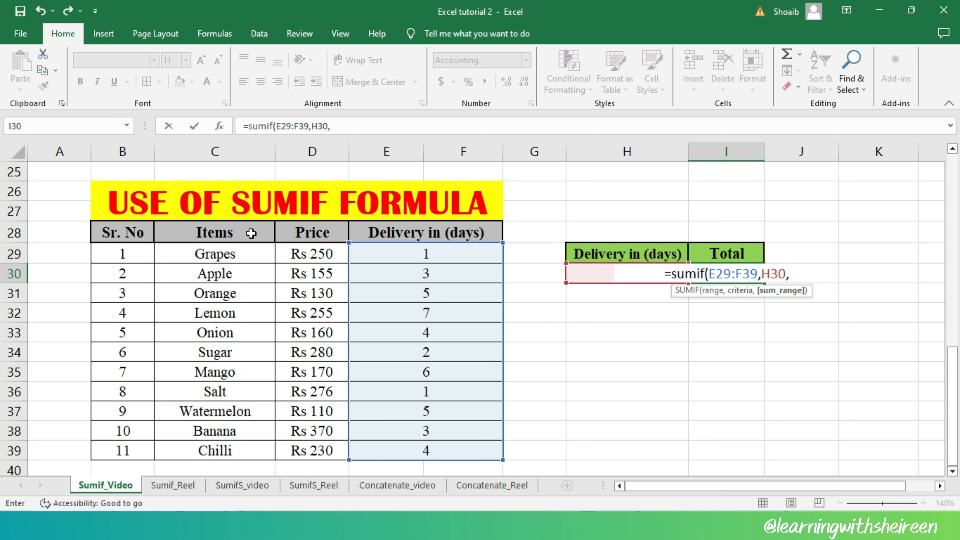
pyautogui.moveTo(314, 252); pyautogui.dragTo(317, 450)
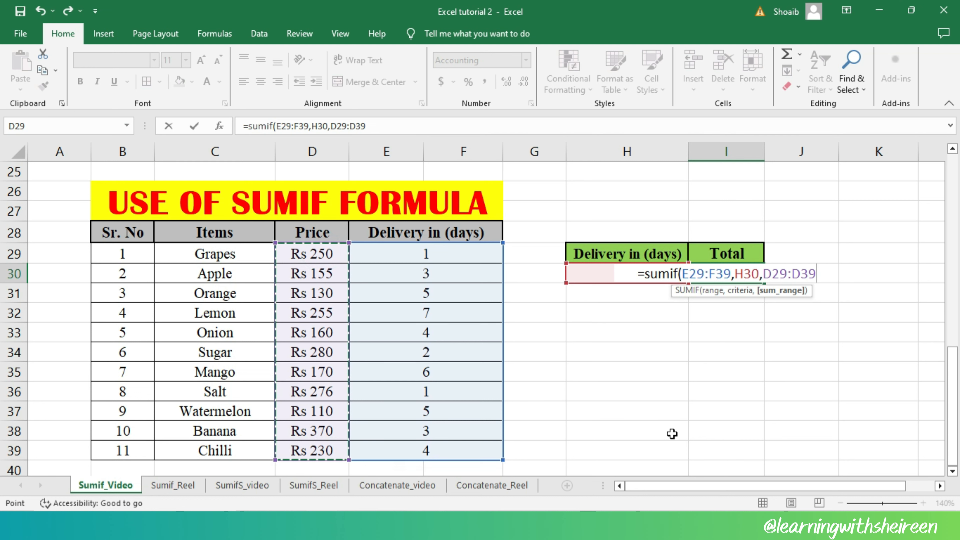
pyautogui.write(')')
pyautogui.press('Return')
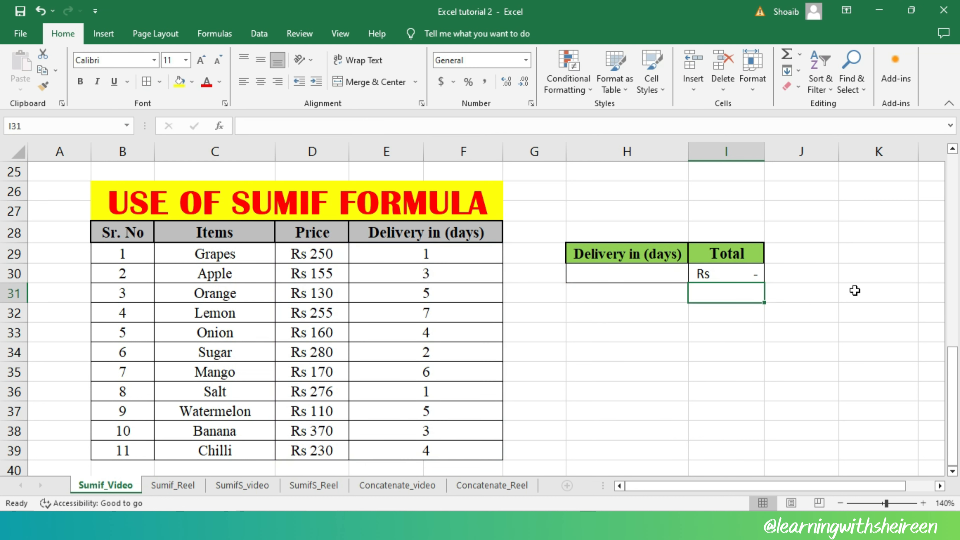
# Enter 7 as the delivery days in H30 and compare the total with the Lemon row's cells D32:F32
pyautogui.click(755, 274)
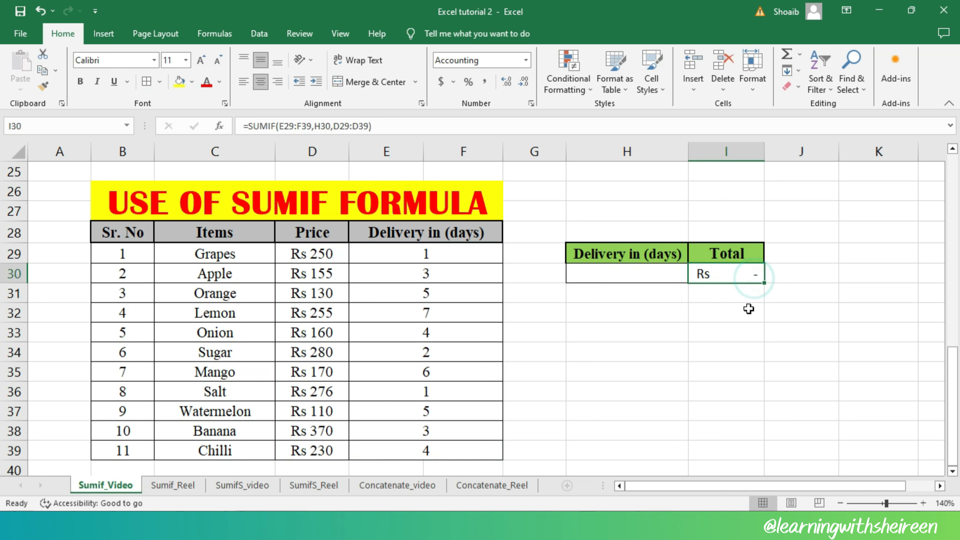
pyautogui.click(651, 274)
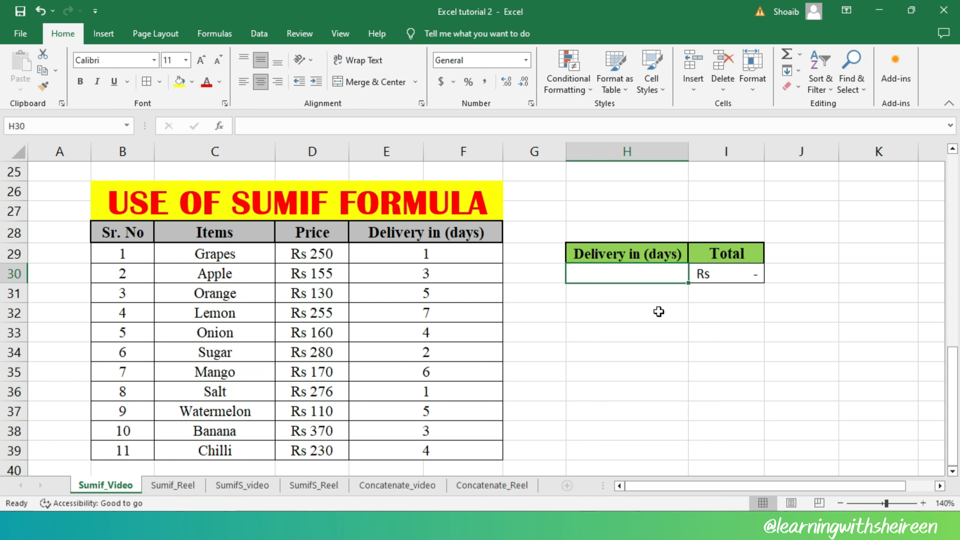
pyautogui.write('7')
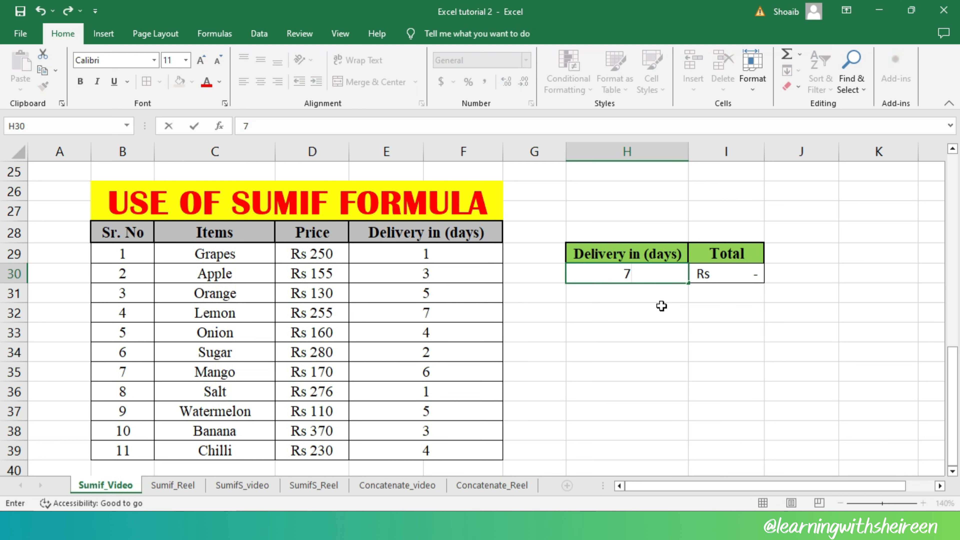
pyautogui.press('Return')
pyautogui.click(749, 275)
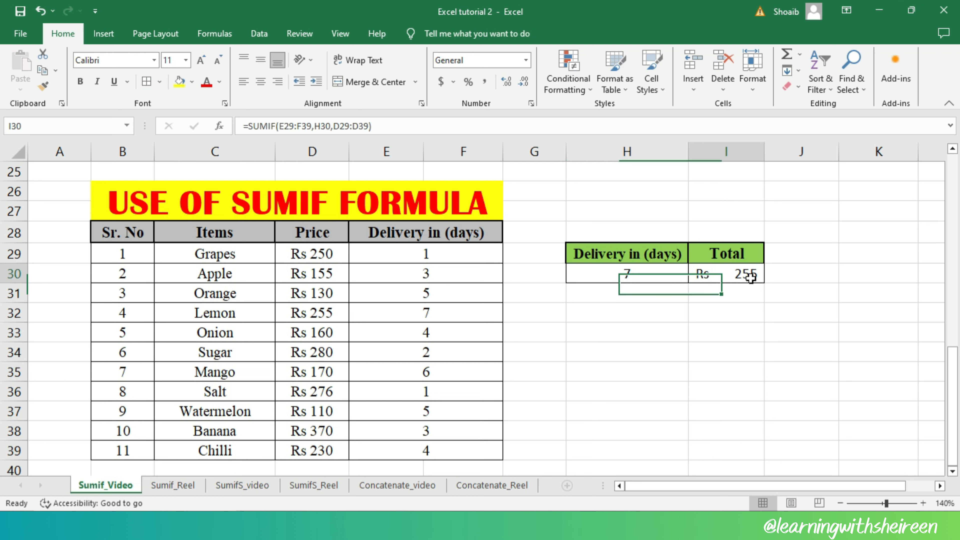
pyautogui.moveTo(324, 313); pyautogui.dragTo(435, 316)
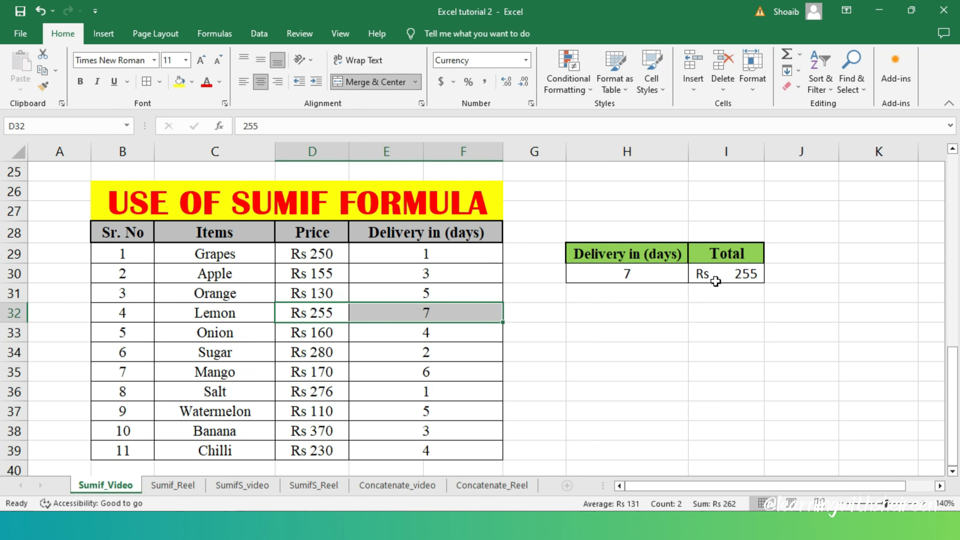
# Set the delivery days in H30 to 2 and compare the total with the Sugar row C34:F34
pyautogui.click(657, 269)
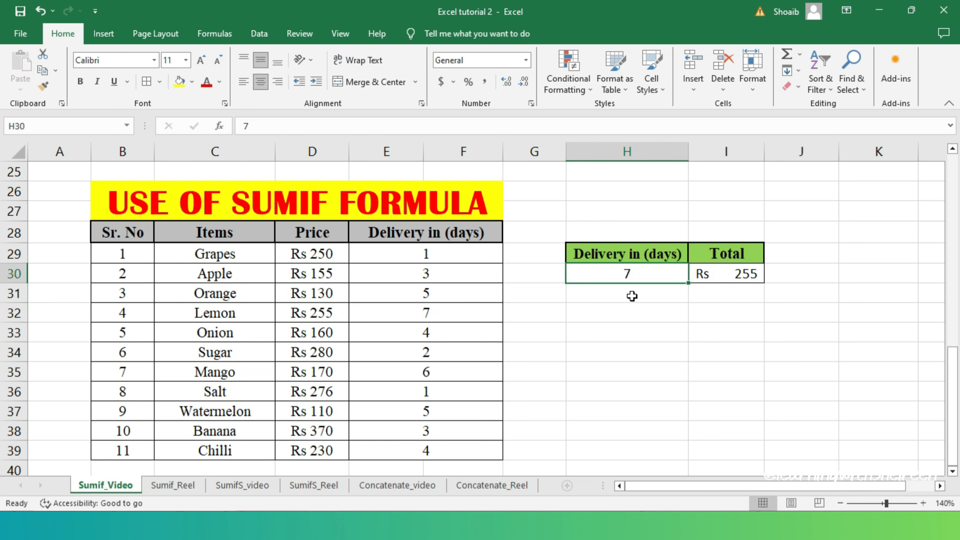
pyautogui.press('BackSpace')
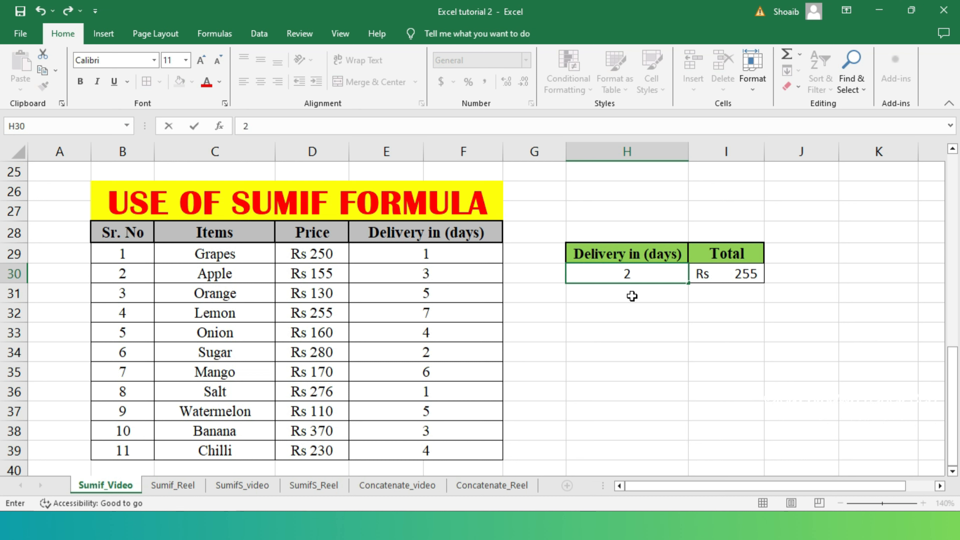
pyautogui.press('Return')
pyautogui.moveTo(439, 353); pyautogui.dragTo(336, 354)
pyautogui.moveTo(253, 354); pyautogui.dragTo(403, 357)
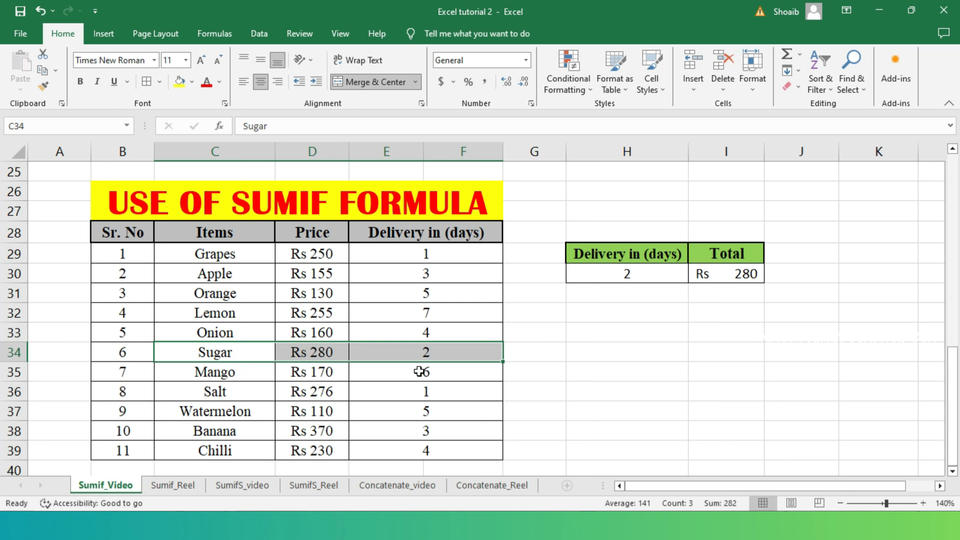
pyautogui.click(419, 355)
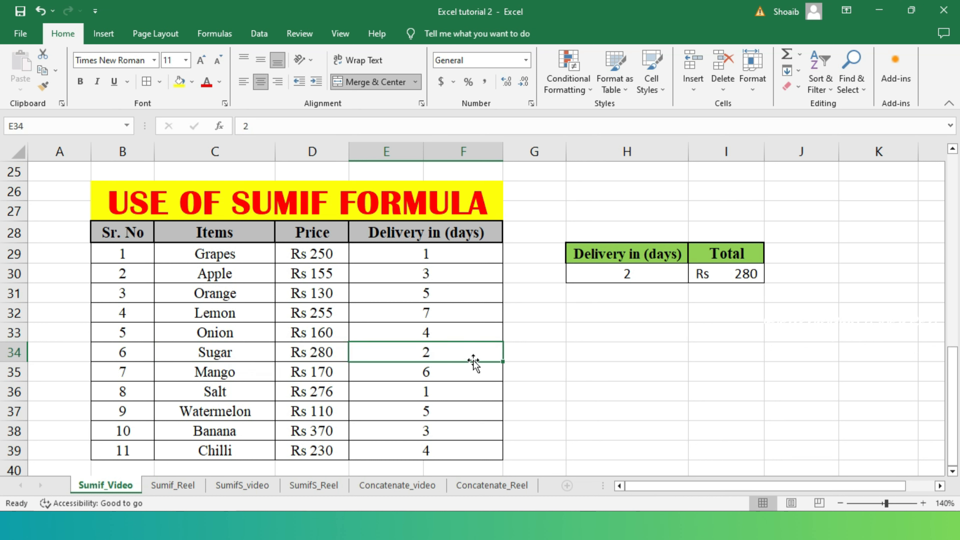
# Set the delivery days in H30 to 3 and select the SUMIF total in I30
pyautogui.click(629, 282)
pyautogui.press('BackSpace')
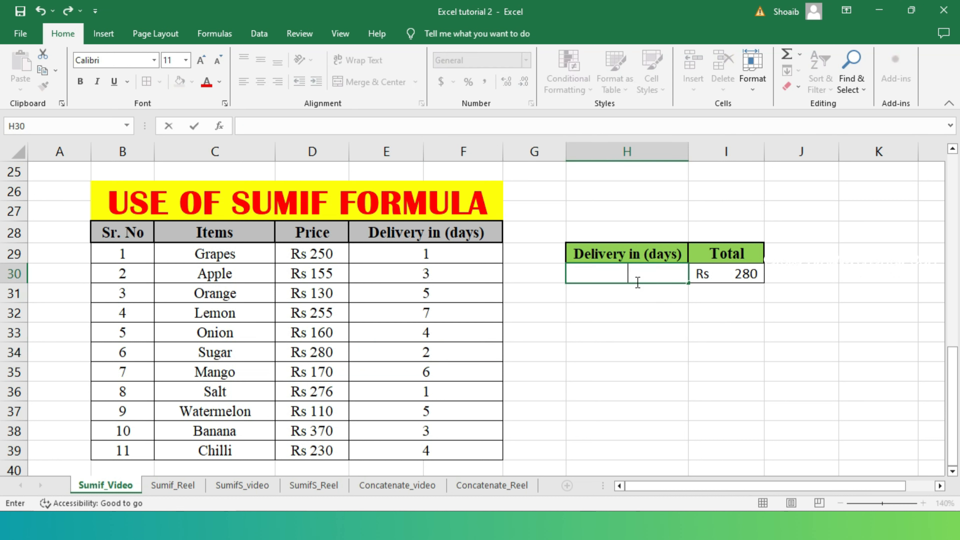
pyautogui.press('Return')
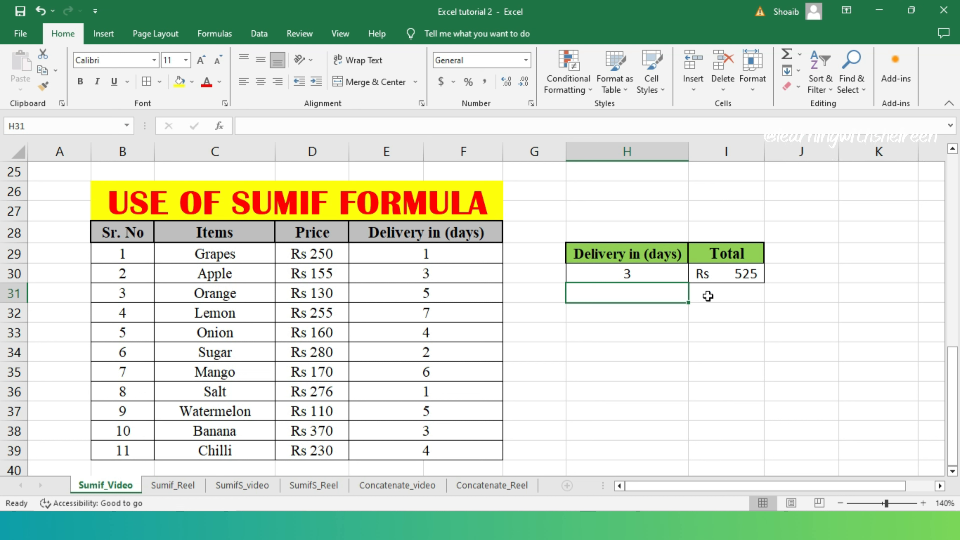
pyautogui.click(726, 277)
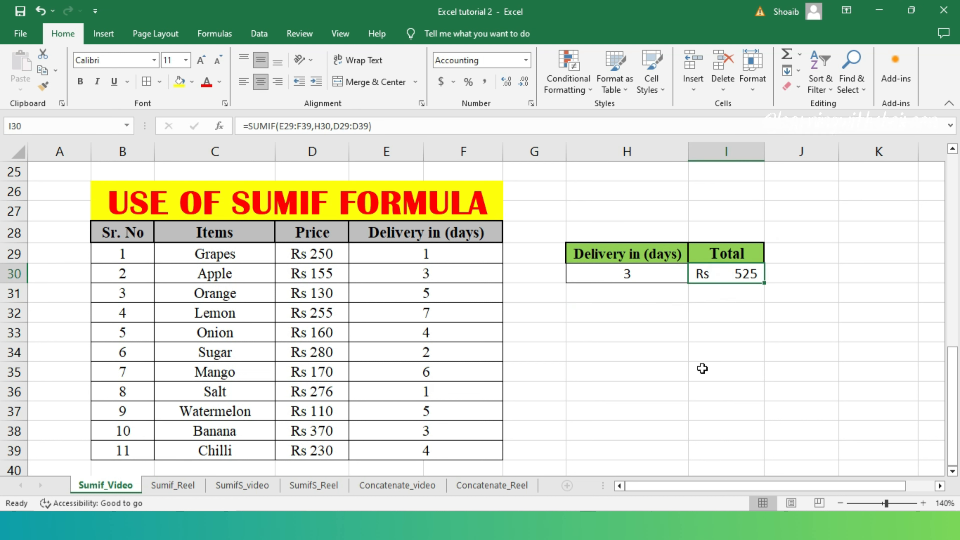